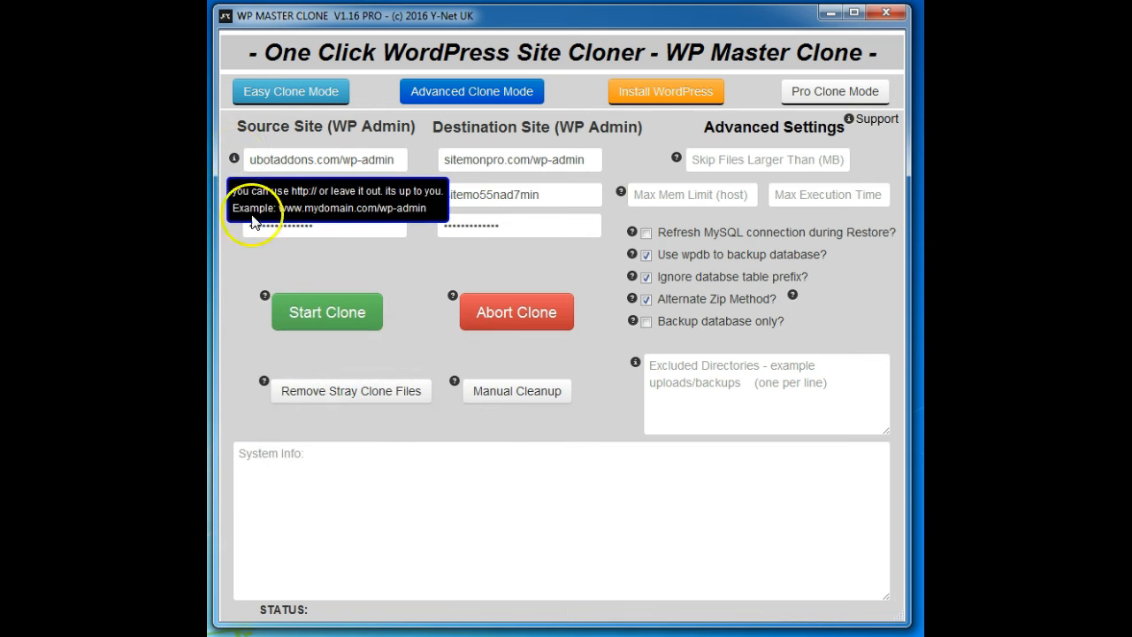
- Examine the help notes for the clone and cleanup commands and for the advanced memory, database and zip settings
{"action": "left_click", "coordinate": [451, 295]}
{"action": "left_click", "coordinate": [329, 394]}
{"action": "left_click", "coordinate": [263, 382]}
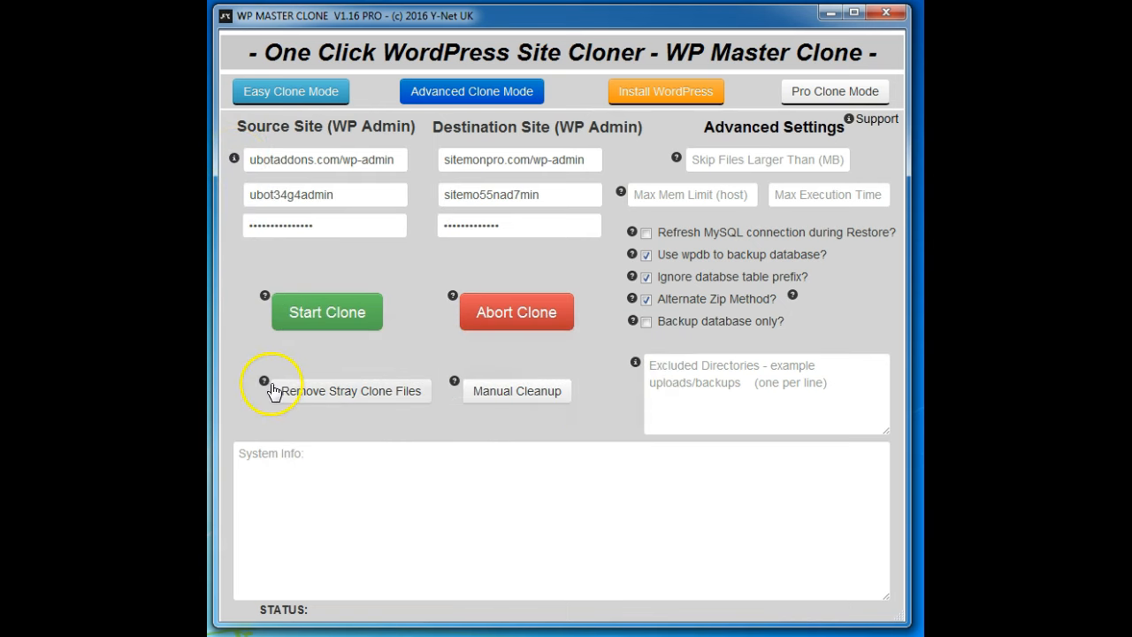
{"action": "left_click", "coordinate": [379, 273]}
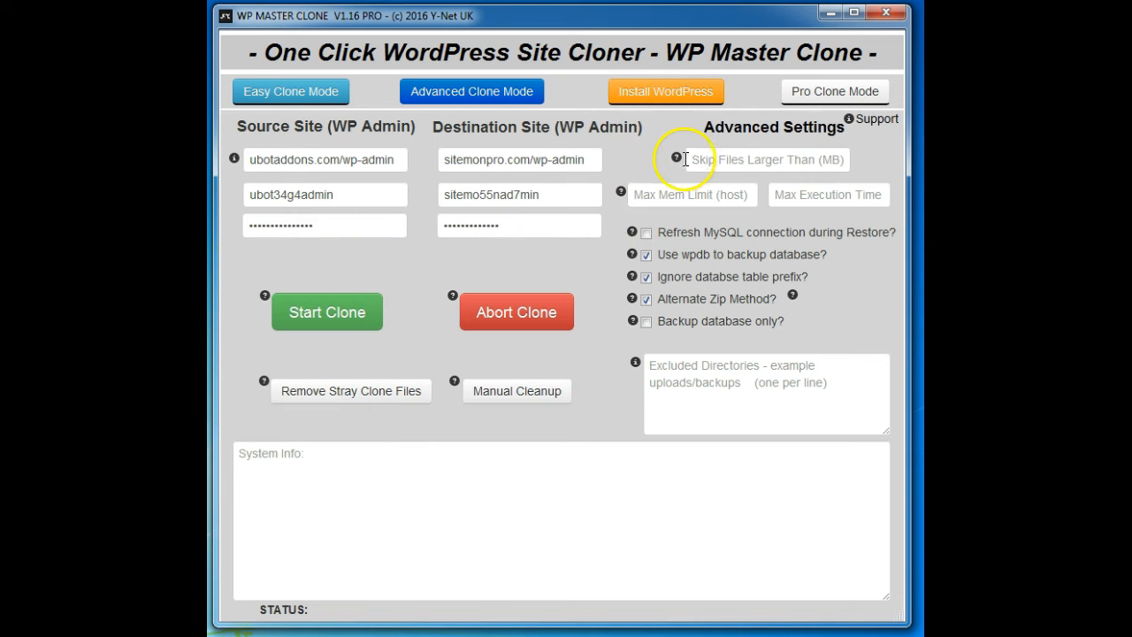
{"action": "mouse_move", "coordinate": [678, 161]}
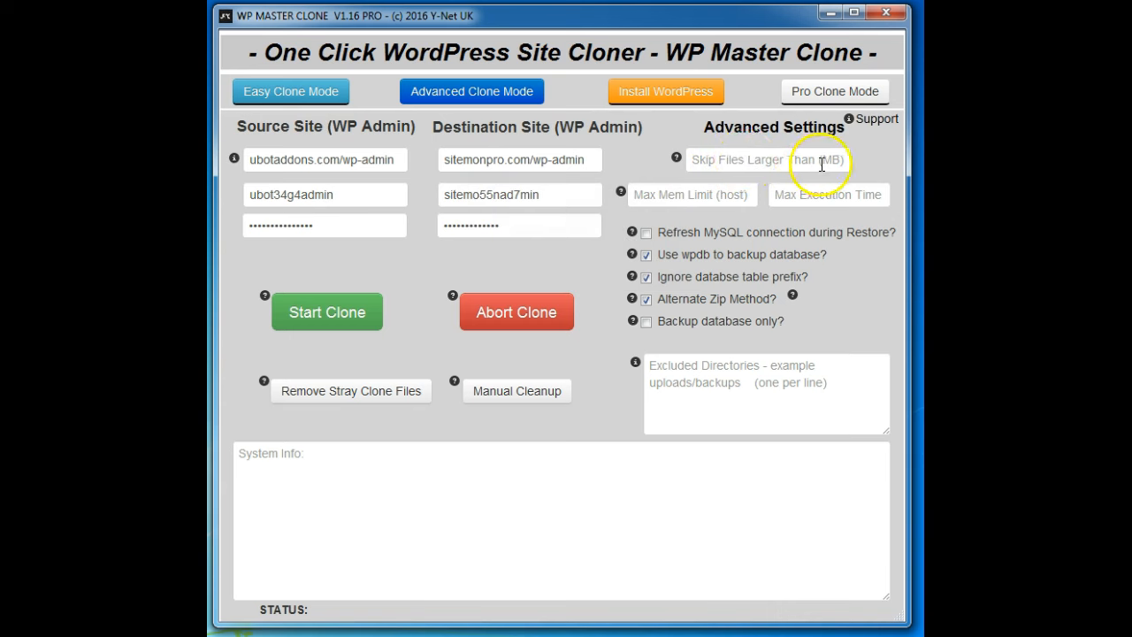
{"action": "mouse_move", "coordinate": [621, 192]}
{"action": "left_click", "coordinate": [814, 195]}
{"action": "left_click", "coordinate": [820, 197]}
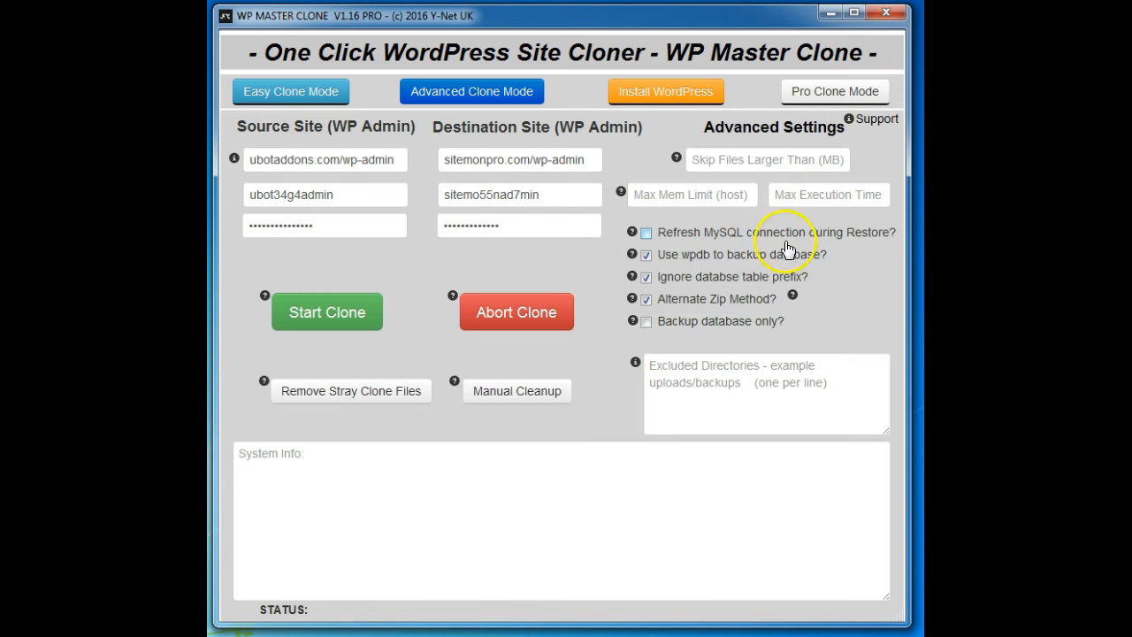
{"action": "mouse_move", "coordinate": [630, 324]}
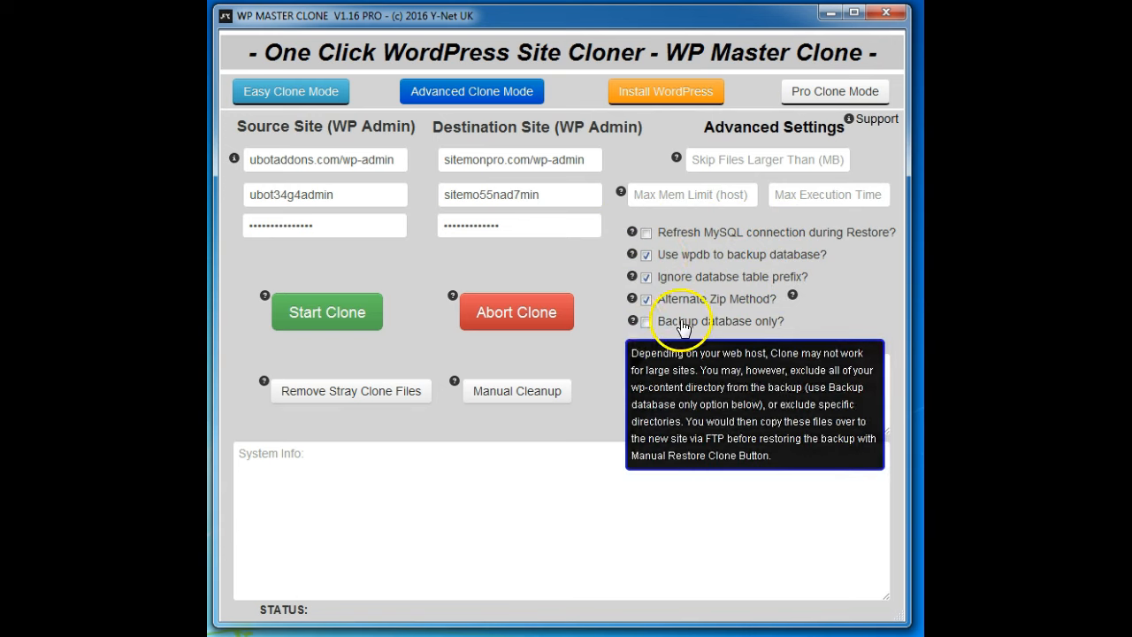
{"action": "mouse_move", "coordinate": [632, 303]}
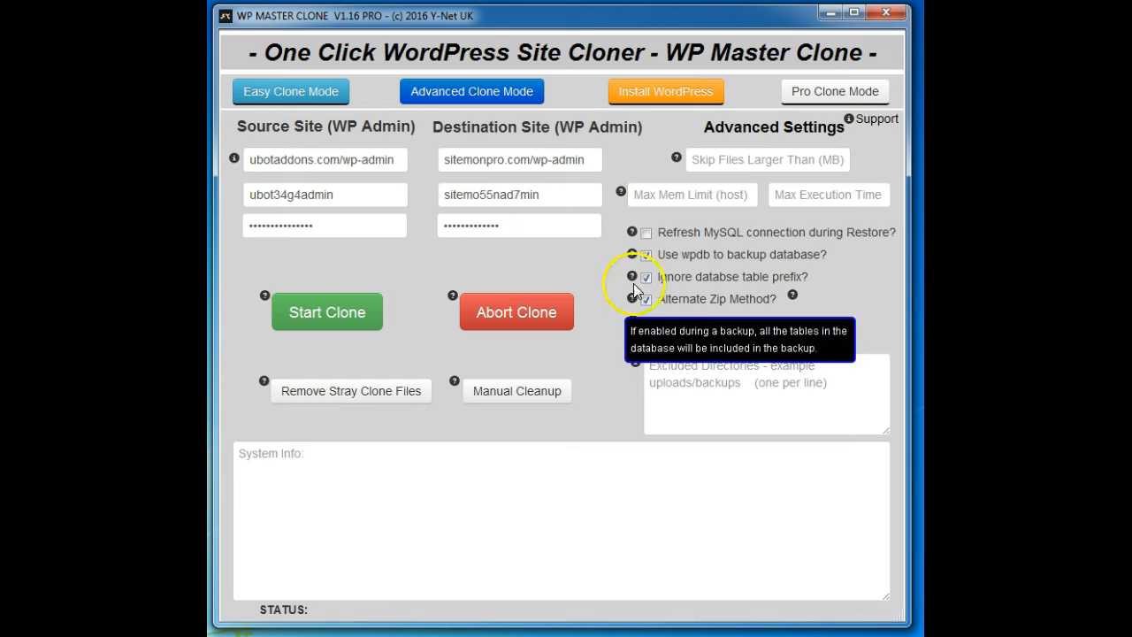
{"action": "left_click", "coordinate": [632, 277]}
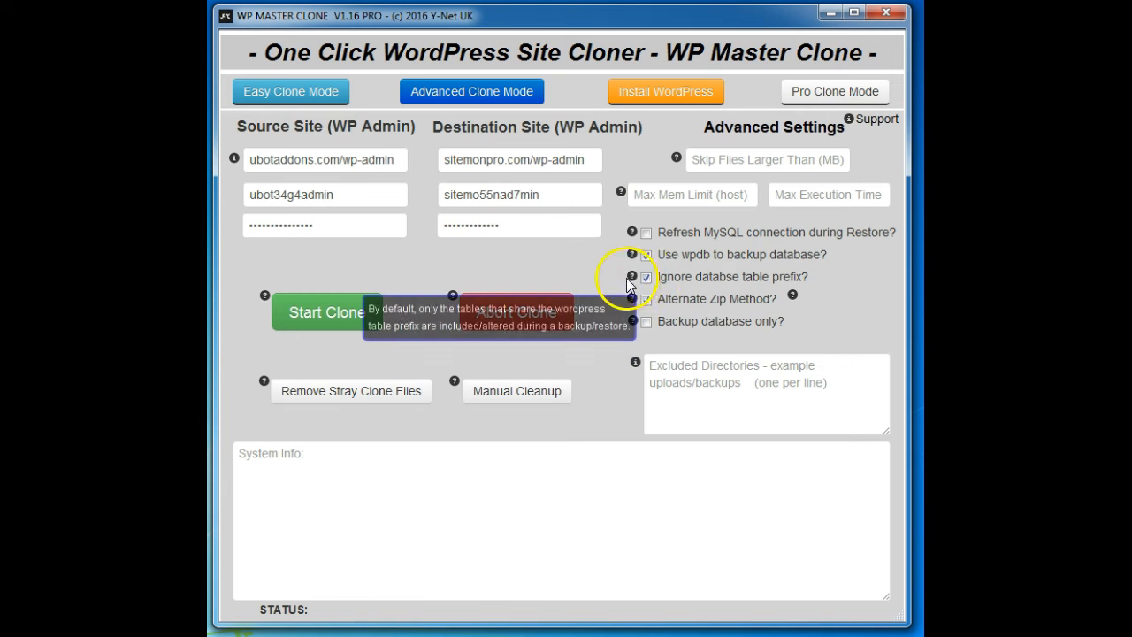
{"action": "mouse_move", "coordinate": [633, 255]}
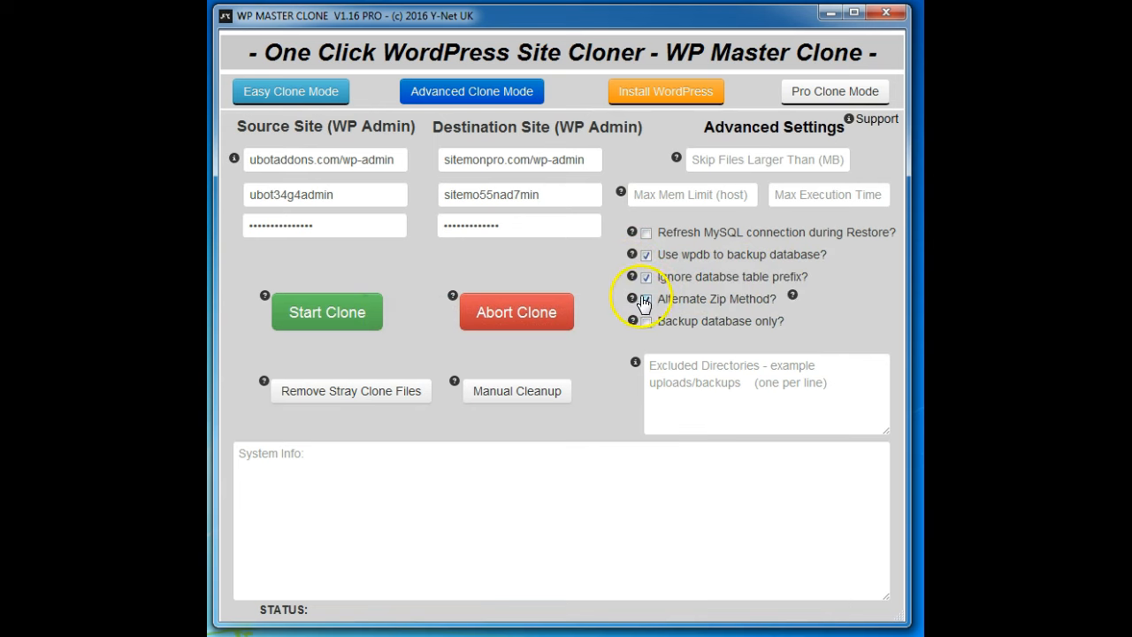
{"action": "left_click", "coordinate": [646, 234]}
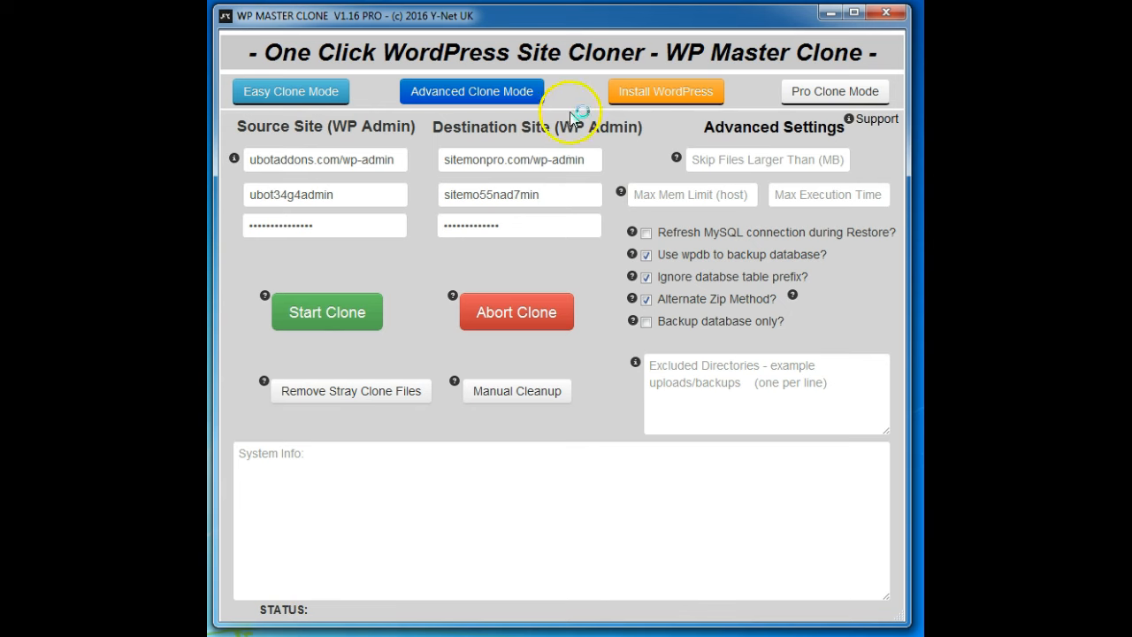
- Open the WordPress installation form and review its cPanel URL, username and password fields
{"action": "left_click", "coordinate": [656, 111]}
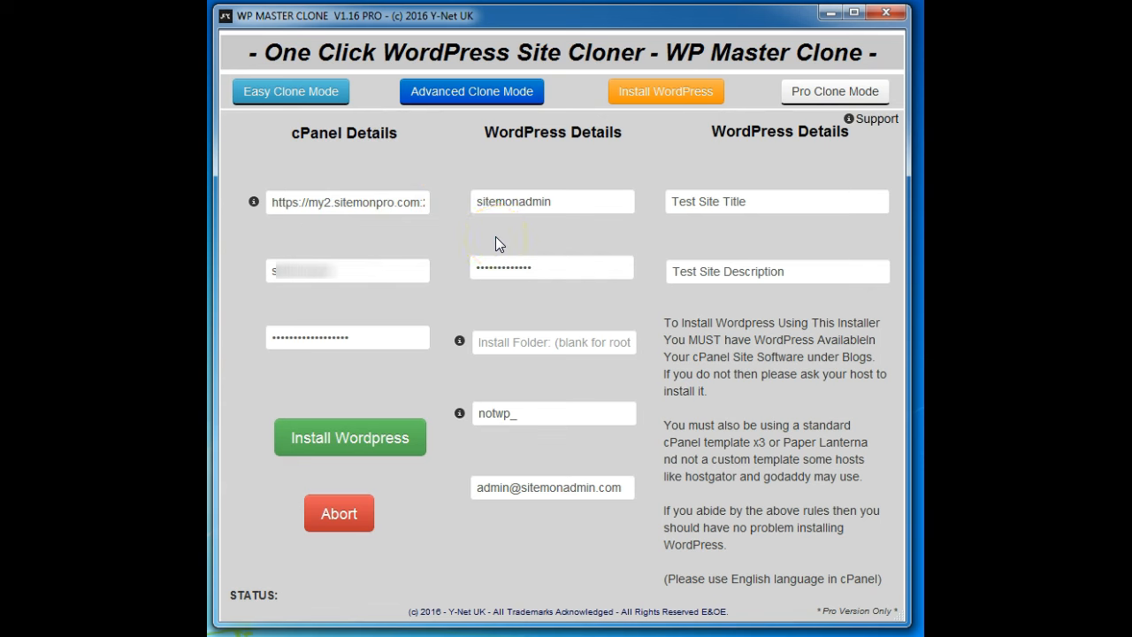
{"action": "left_click", "coordinate": [463, 363]}
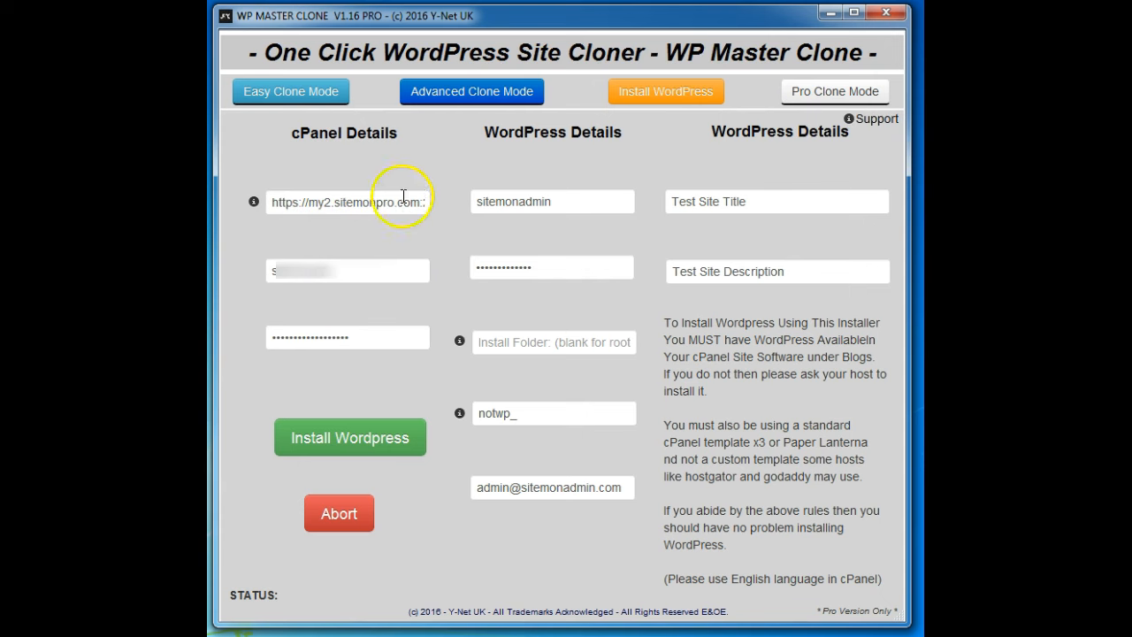
{"action": "left_click_drag", "start_coordinate": [368, 203], "coordinate": [459, 213]}
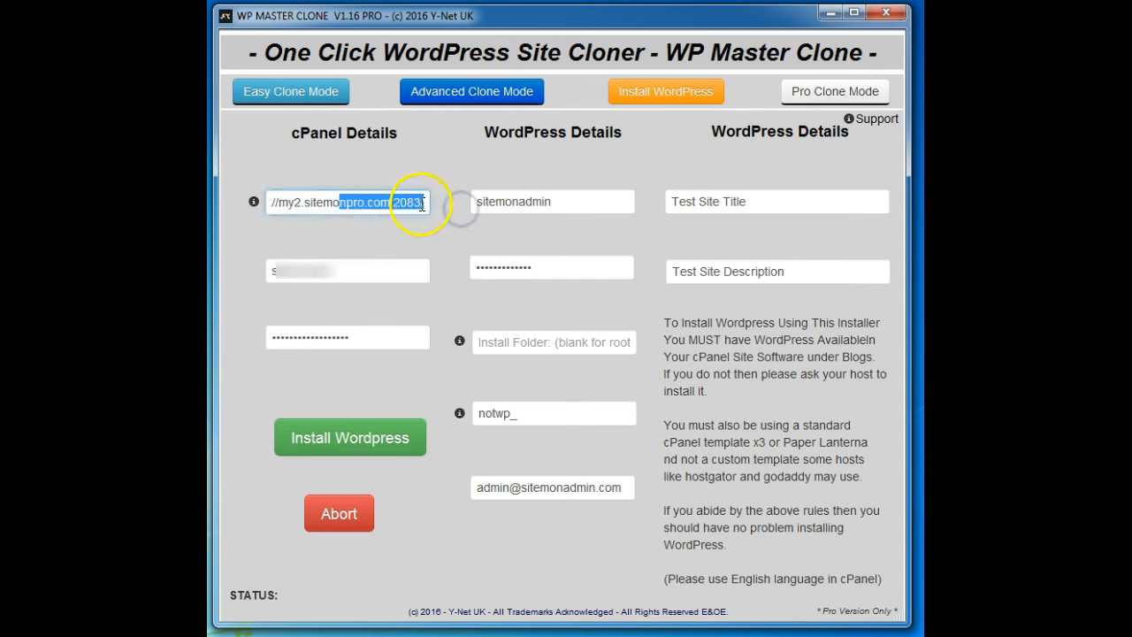
{"action": "left_click", "coordinate": [356, 240]}
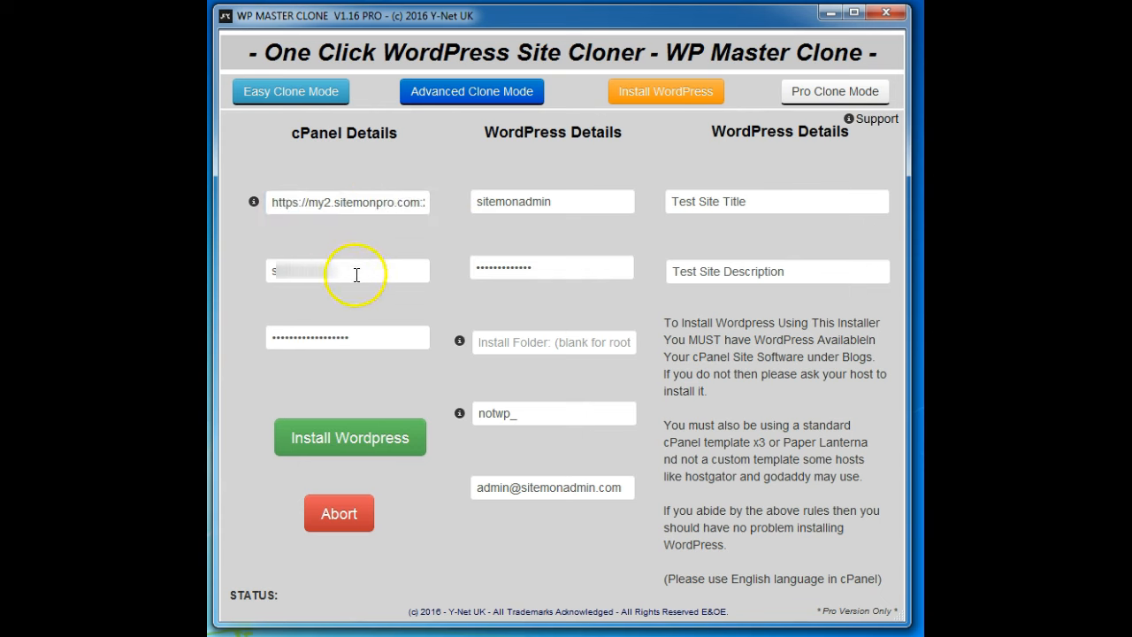
{"action": "left_click", "coordinate": [310, 341]}
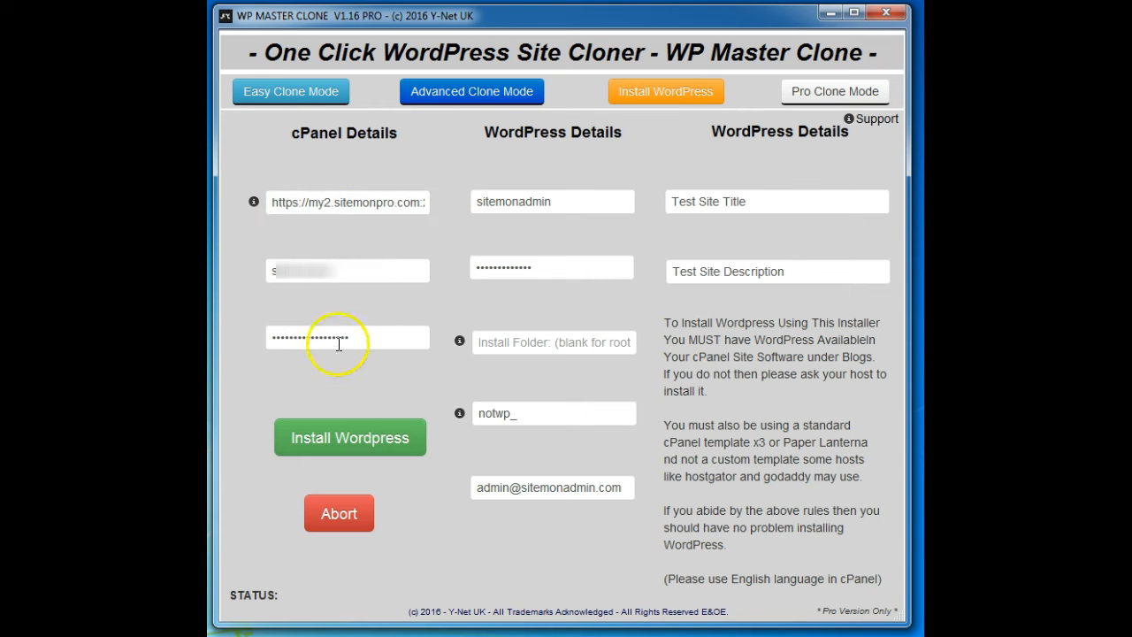
- Clear the WordPress admin username and password, along with the cPanel URL, username and password
{"action": "left_click_drag", "start_coordinate": [591, 200], "coordinate": [411, 186]}
{"action": "key", "text": "BackSpace"}
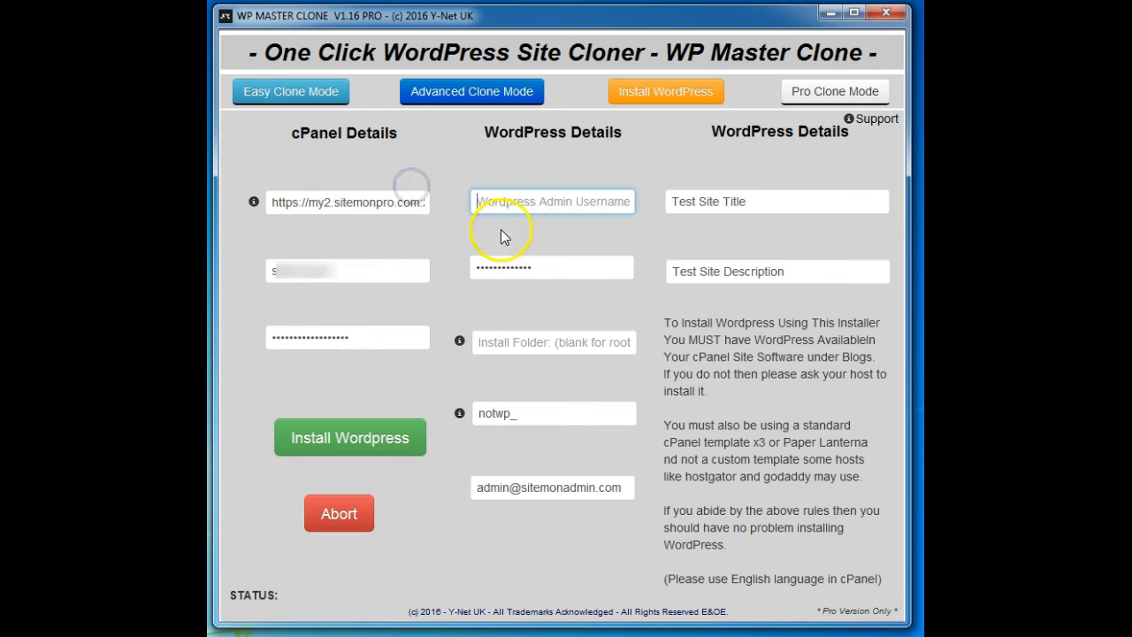
{"action": "left_click_drag", "start_coordinate": [556, 268], "coordinate": [444, 256]}
{"action": "key", "text": "BackSpace"}
{"action": "left_click_drag", "start_coordinate": [387, 332], "coordinate": [224, 332]}
{"action": "key", "text": "BackSpace"}
{"action": "left_click_drag", "start_coordinate": [371, 270], "coordinate": [237, 252]}
{"action": "left_click", "coordinate": [367, 198]}
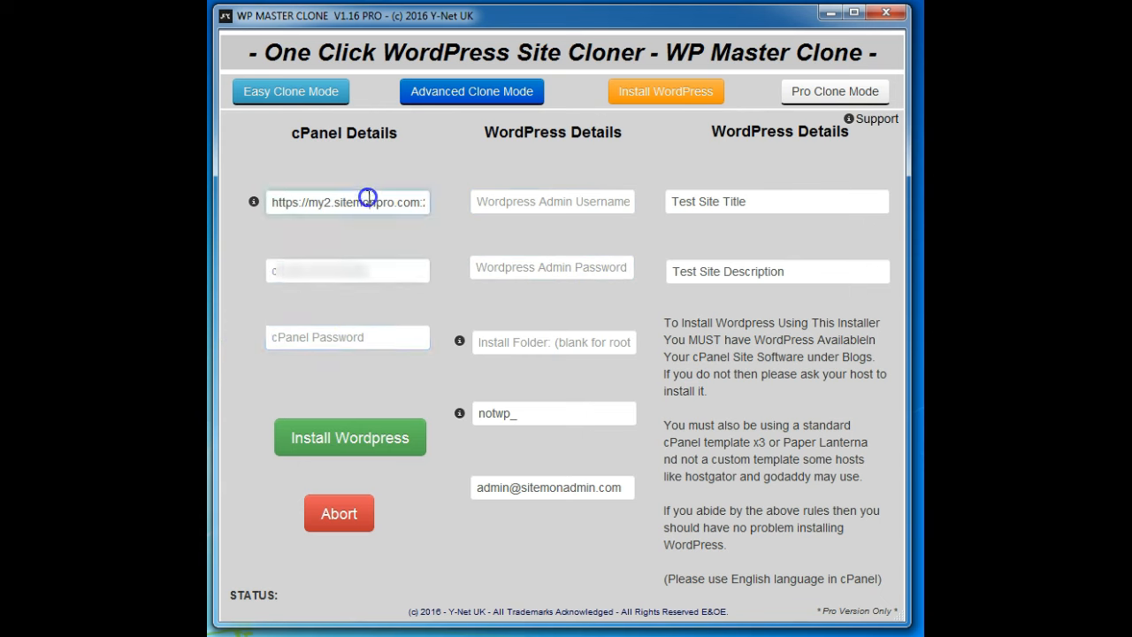
{"action": "triple_click", "coordinate": [367, 196]}
{"action": "key", "text": "BackSpace"}
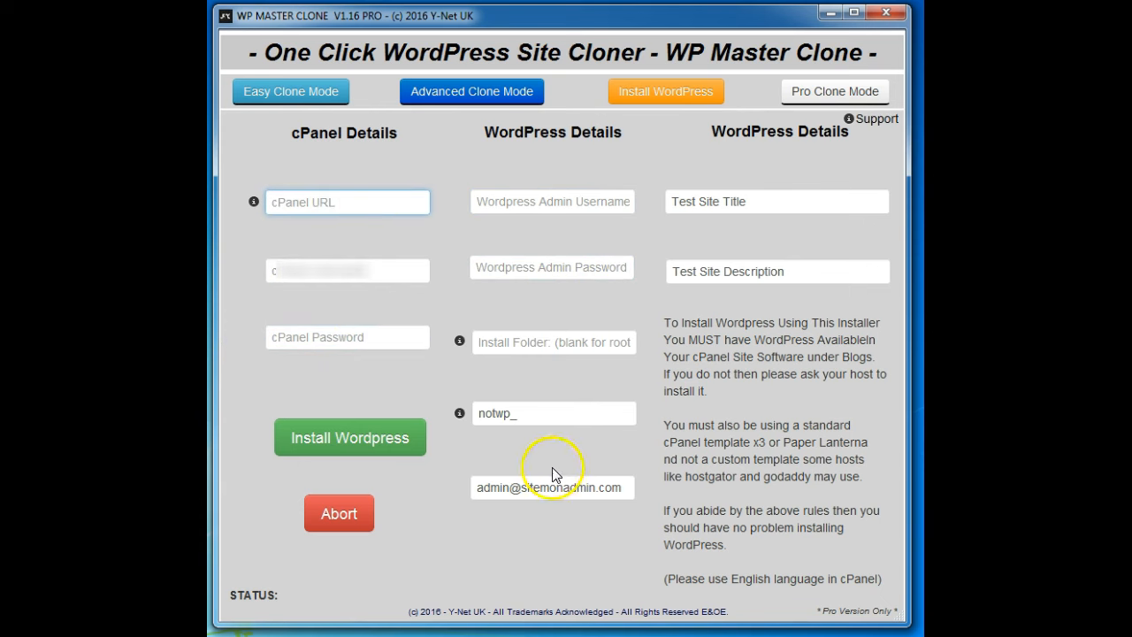
- Clear the WordPress table prefix, email, site title and site description from the installation form
{"action": "left_click_drag", "start_coordinate": [551, 415], "coordinate": [435, 407]}
{"action": "key", "text": "BackSpace"}
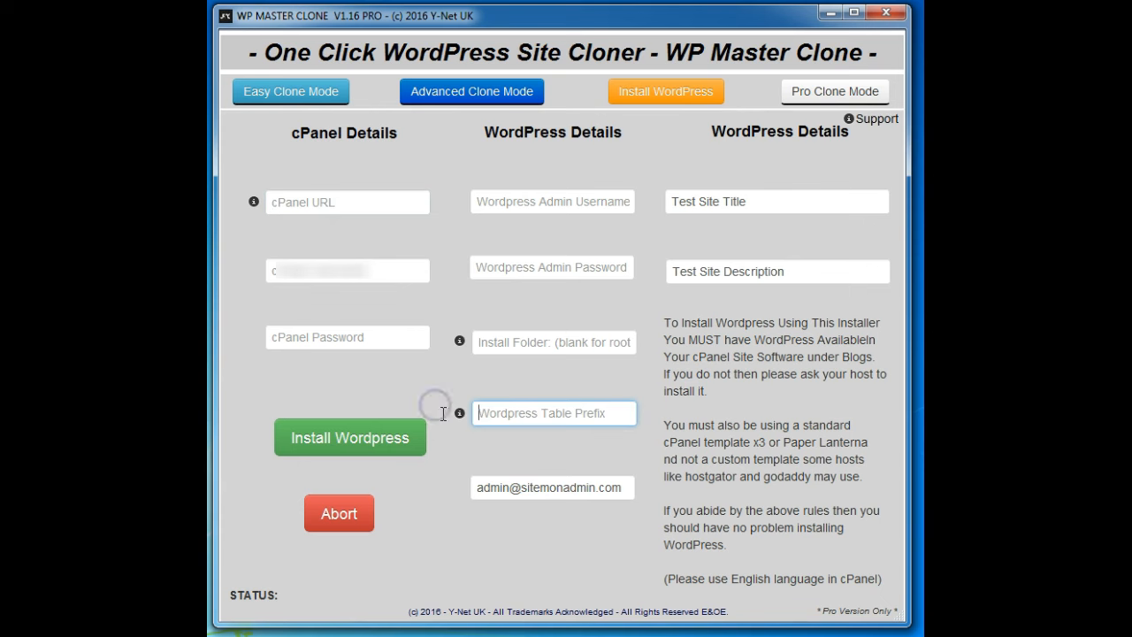
{"action": "left_click", "coordinate": [531, 488]}
{"action": "triple_click", "coordinate": [534, 489]}
{"action": "key", "text": "BackSpace"}
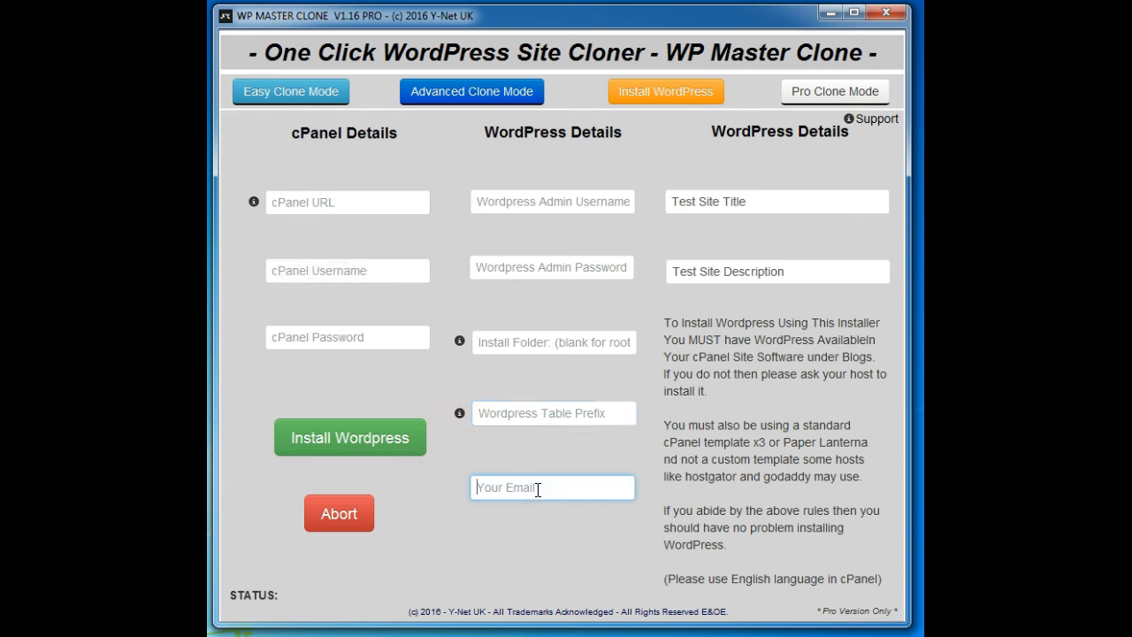
{"action": "triple_click", "coordinate": [771, 203]}
{"action": "key", "text": "BackSpace"}
{"action": "triple_click", "coordinate": [786, 273]}
{"action": "key", "text": "BackSpace"}
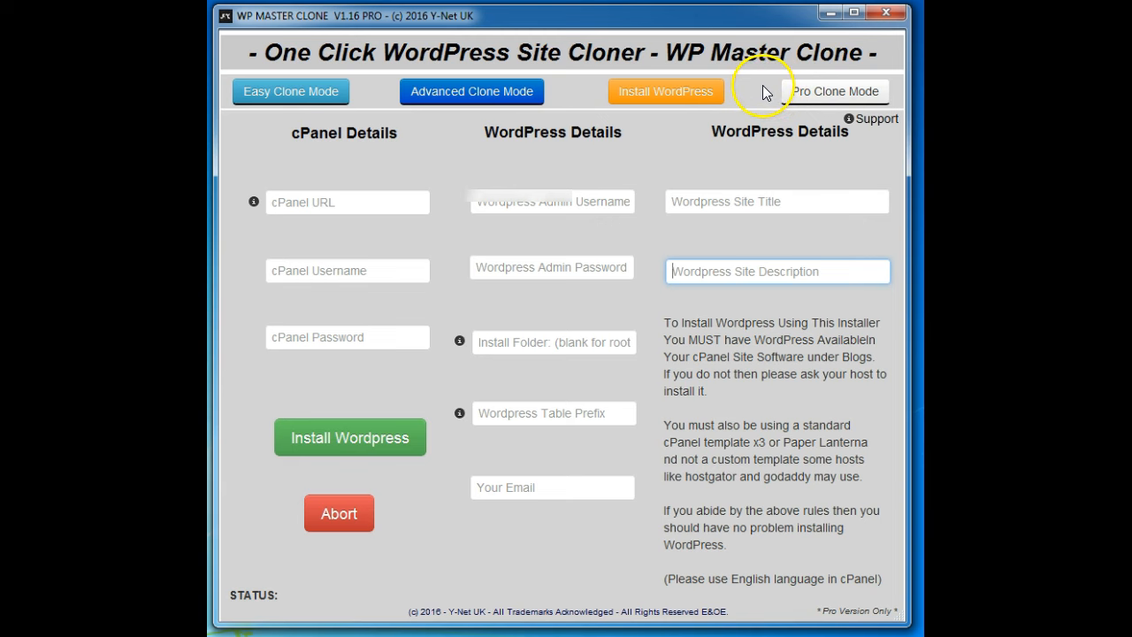
- Switch to Pro Clone Mode and clear the source site's WP Admin URL, username and password
{"action": "left_click", "coordinate": [829, 100]}
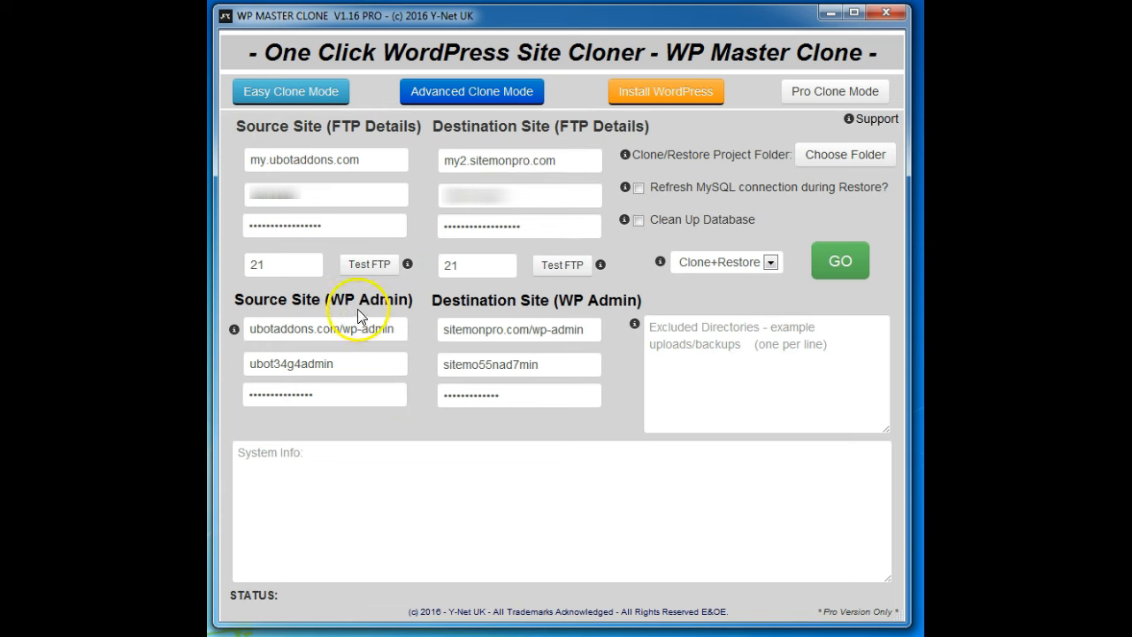
{"action": "left_click_drag", "start_coordinate": [374, 372], "coordinate": [226, 365]}
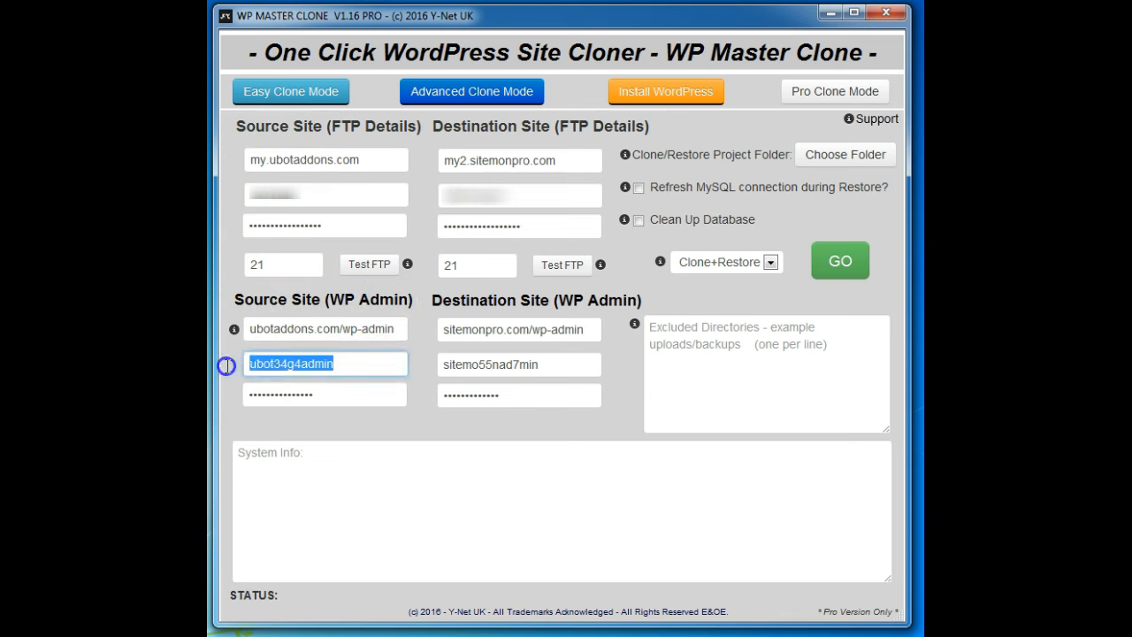
{"action": "key", "text": "BackSpace"}
{"action": "left_click_drag", "start_coordinate": [303, 395], "coordinate": [237, 394]}
{"action": "key", "text": "BackSpace"}
{"action": "left_click_drag", "start_coordinate": [392, 336], "coordinate": [237, 329]}
{"action": "key", "text": "BackSpace"}
- Clear the destination site's WP Admin URL, username and password
{"action": "left_click_drag", "start_coordinate": [587, 330], "coordinate": [366, 328]}
{"action": "key", "text": "BackSpace"}
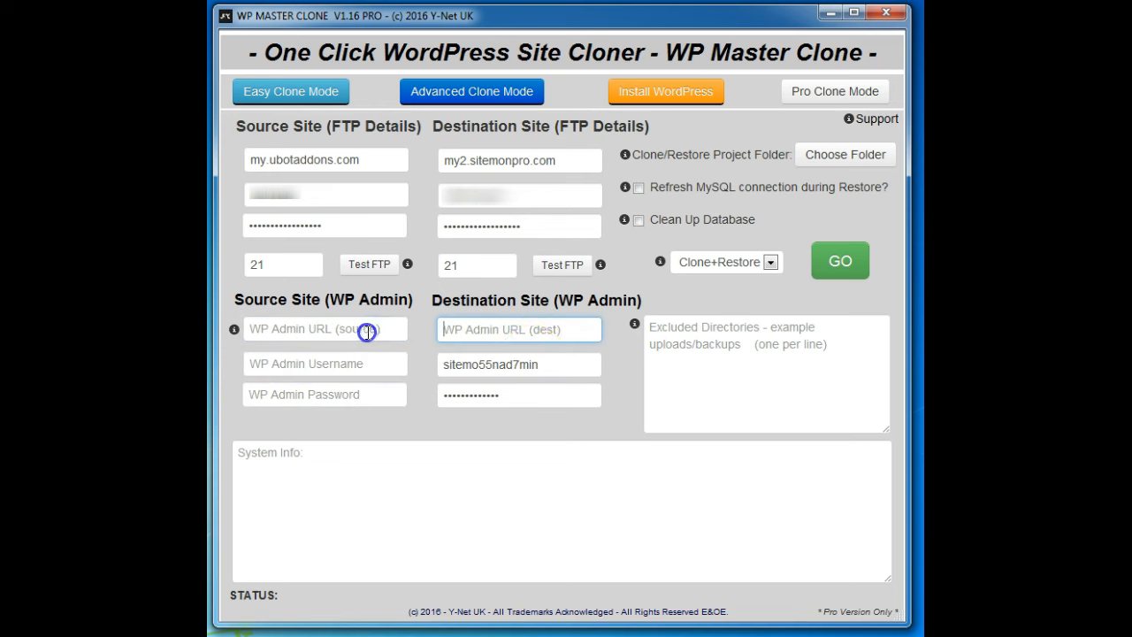
{"action": "left_click_drag", "start_coordinate": [573, 365], "coordinate": [346, 365]}
{"action": "key", "text": "BackSpace"}
{"action": "left_click_drag", "start_coordinate": [530, 396], "coordinate": [374, 401]}
{"action": "key", "text": "BackSpace"}
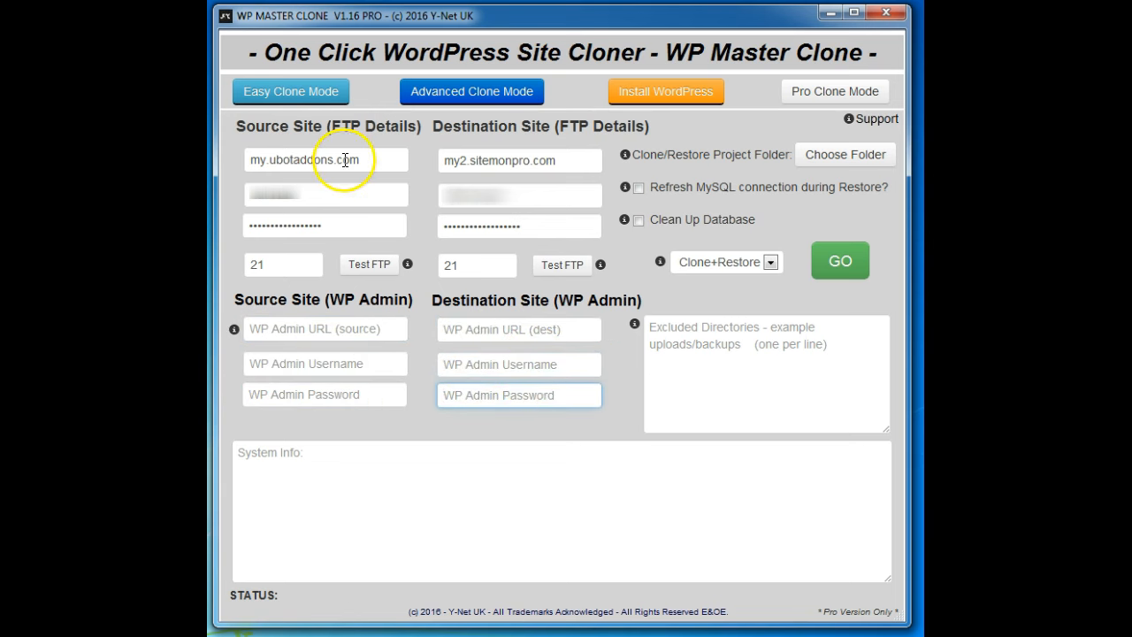
- Clear the source site's FTP address, username and password
{"action": "left_click_drag", "start_coordinate": [369, 161], "coordinate": [293, 172]}
{"action": "key", "text": "BackSpace"}
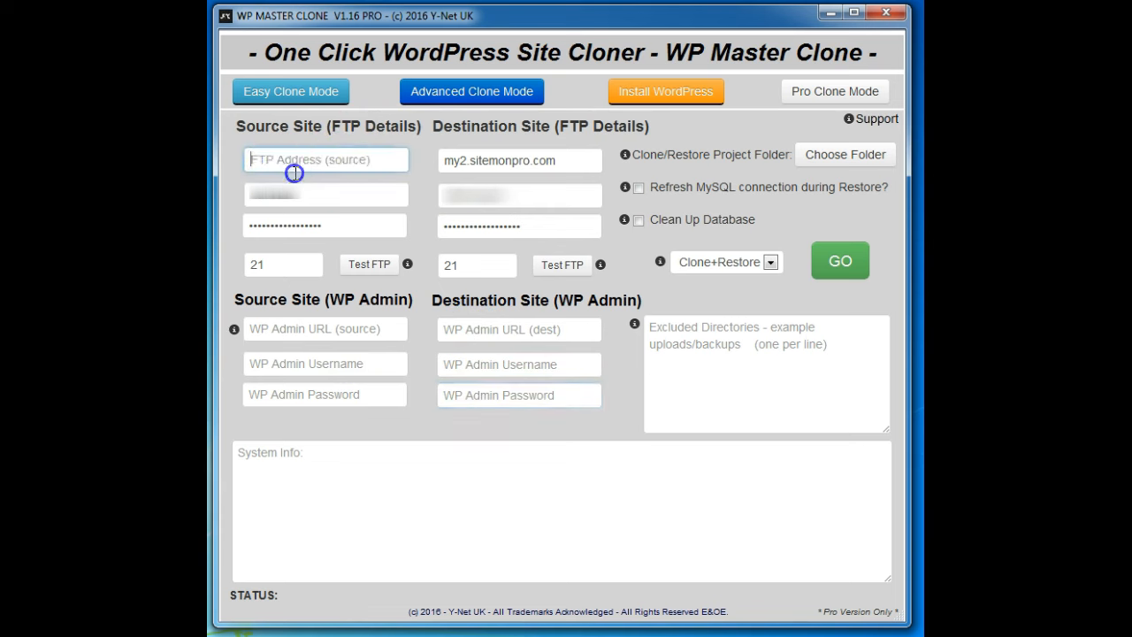
{"action": "left_click_drag", "start_coordinate": [324, 227], "coordinate": [232, 220]}
{"action": "key", "text": "BackSpace"}
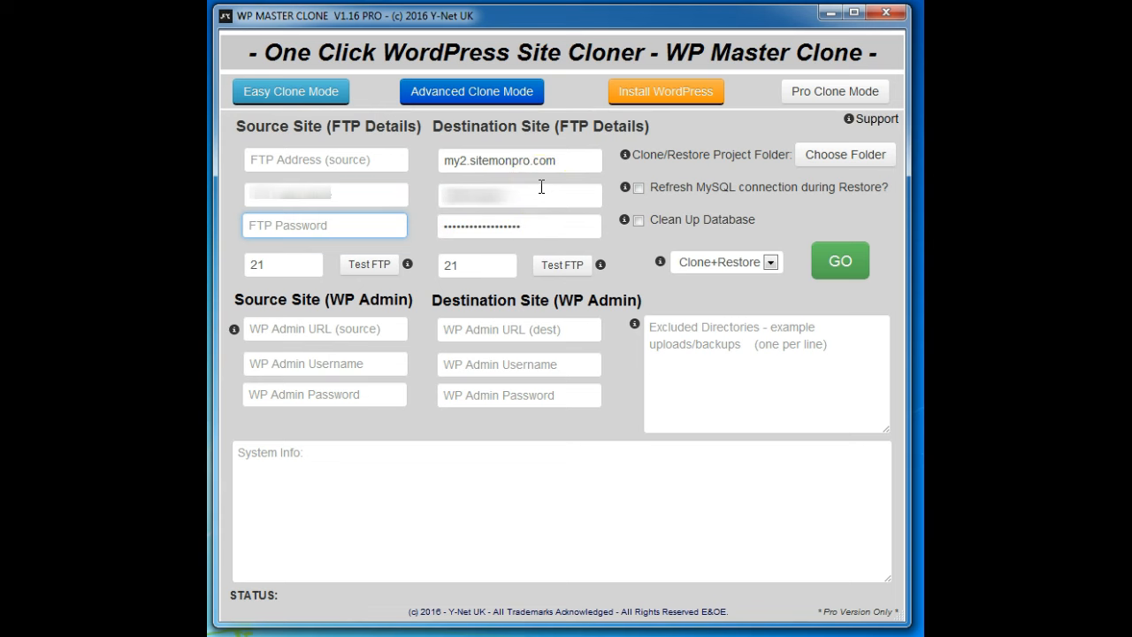
{"action": "left_click", "coordinate": [427, 214]}
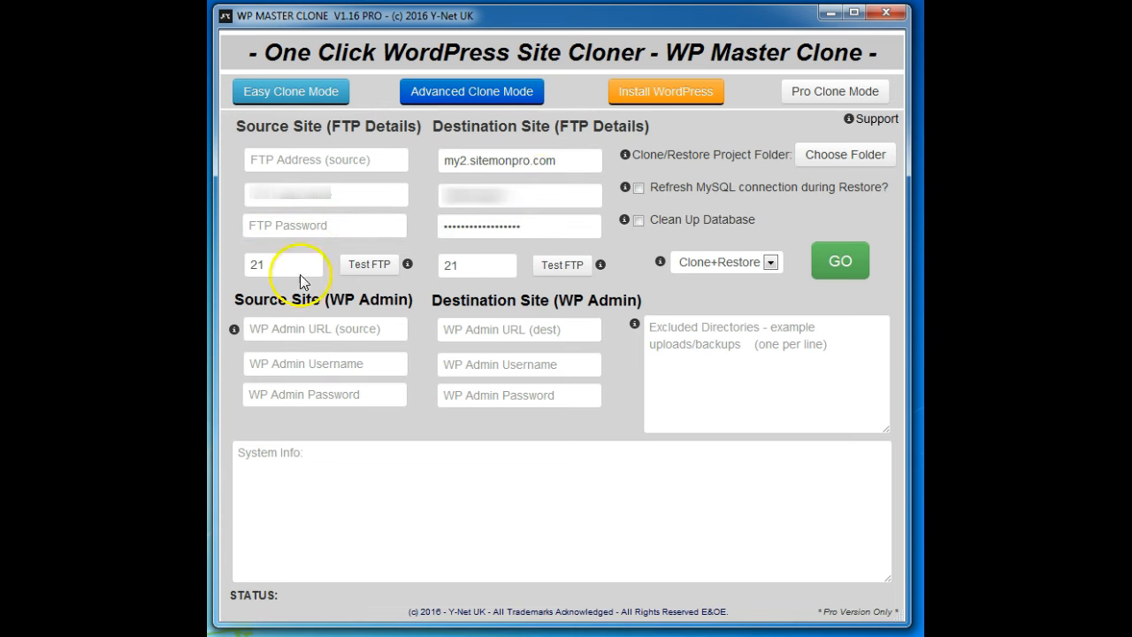
- Test the destination site's FTP connection and read the help note for Clean Up Database
{"action": "left_click", "coordinate": [563, 270]}
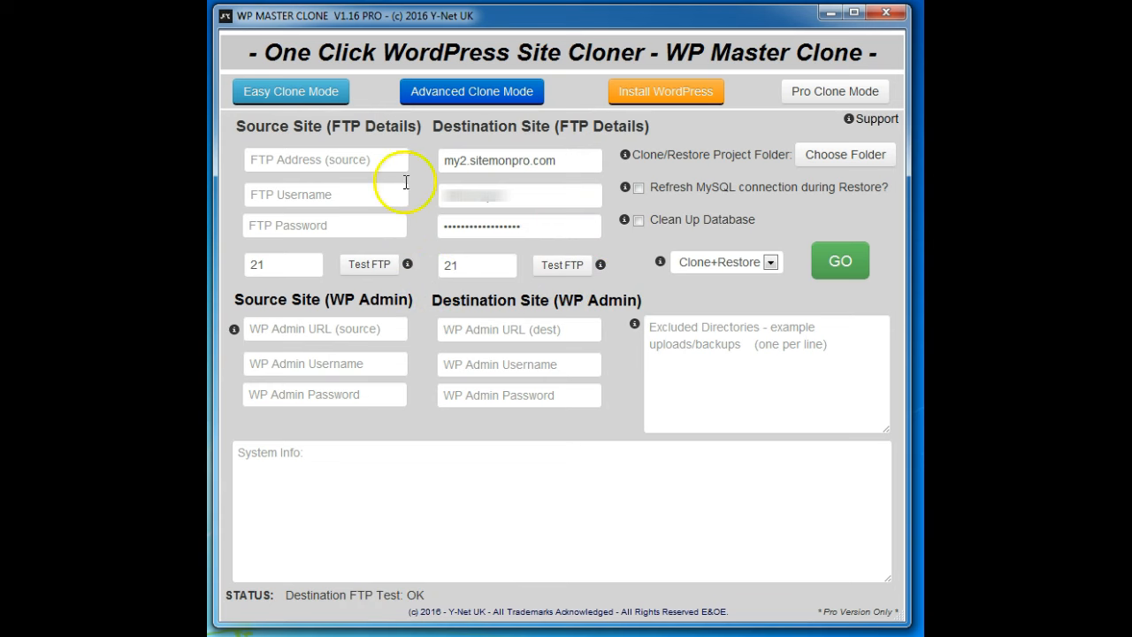
{"action": "left_click", "coordinate": [562, 269]}
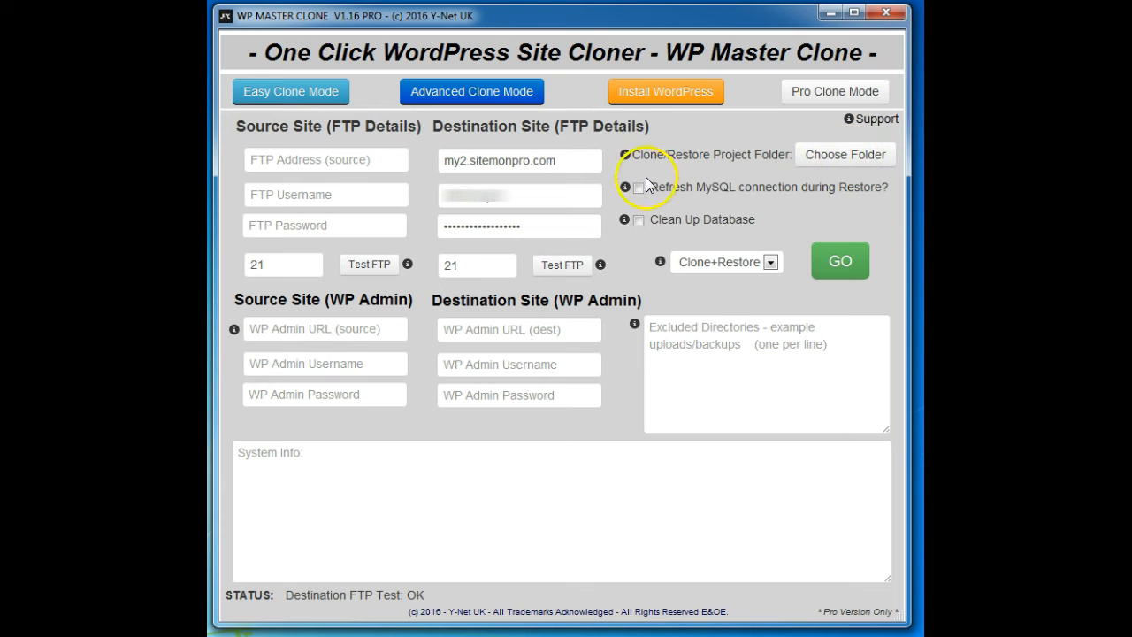
{"action": "mouse_move", "coordinate": [622, 218]}
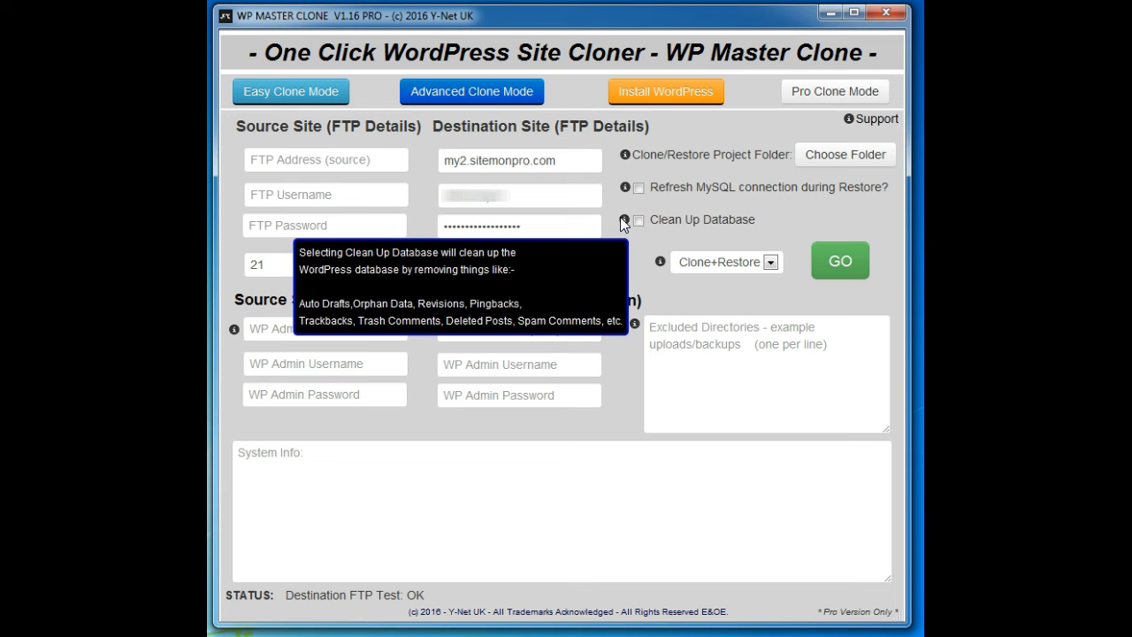
- Try the Clone Only option for the project operation and set it back to Clone+Restore
{"action": "left_click", "coordinate": [770, 262]}
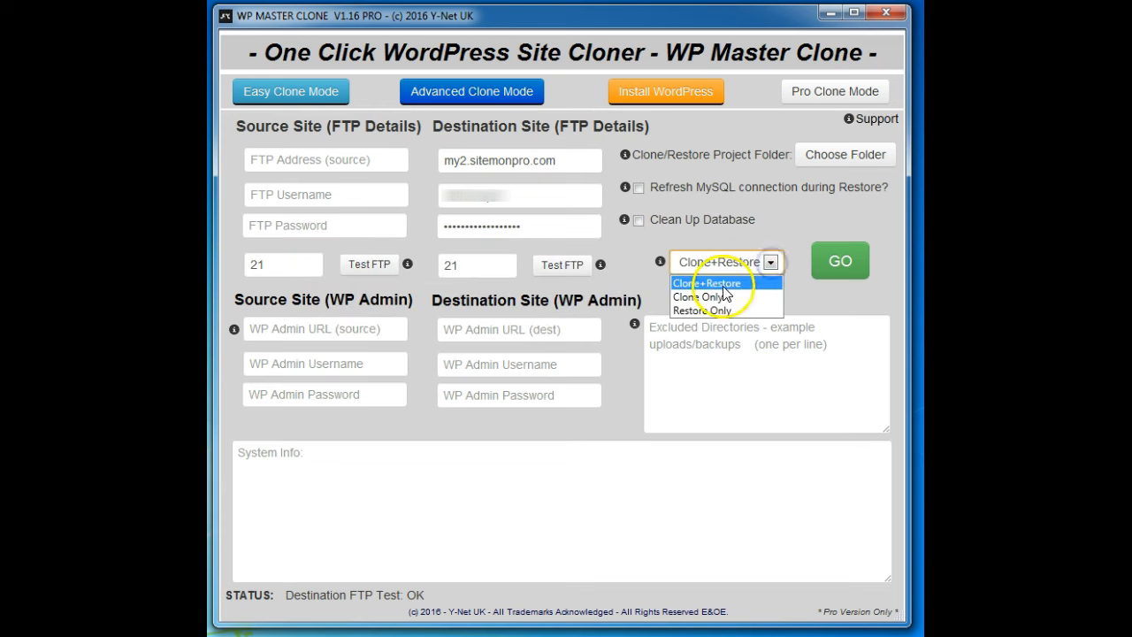
{"action": "left_click", "coordinate": [707, 296]}
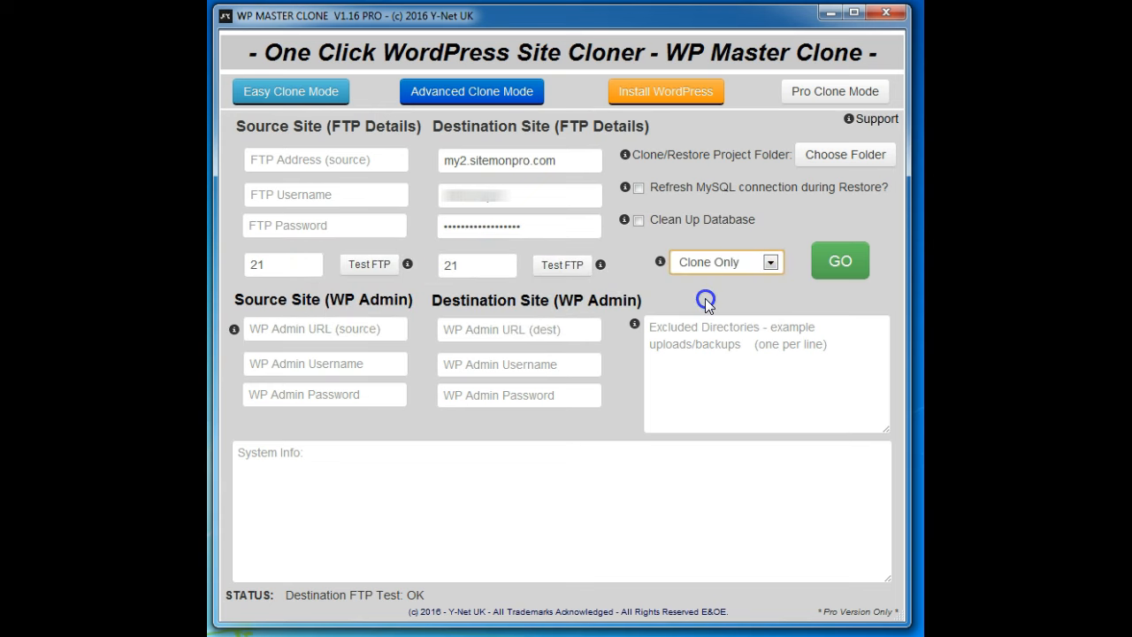
{"action": "left_click", "coordinate": [770, 263]}
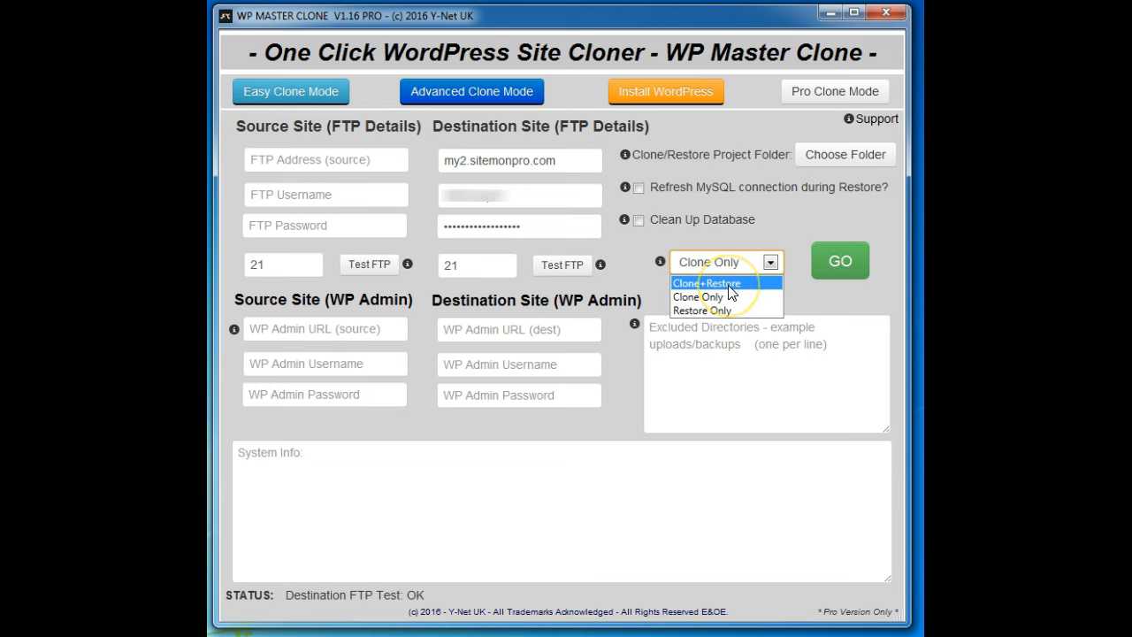
{"action": "left_click", "coordinate": [724, 236]}
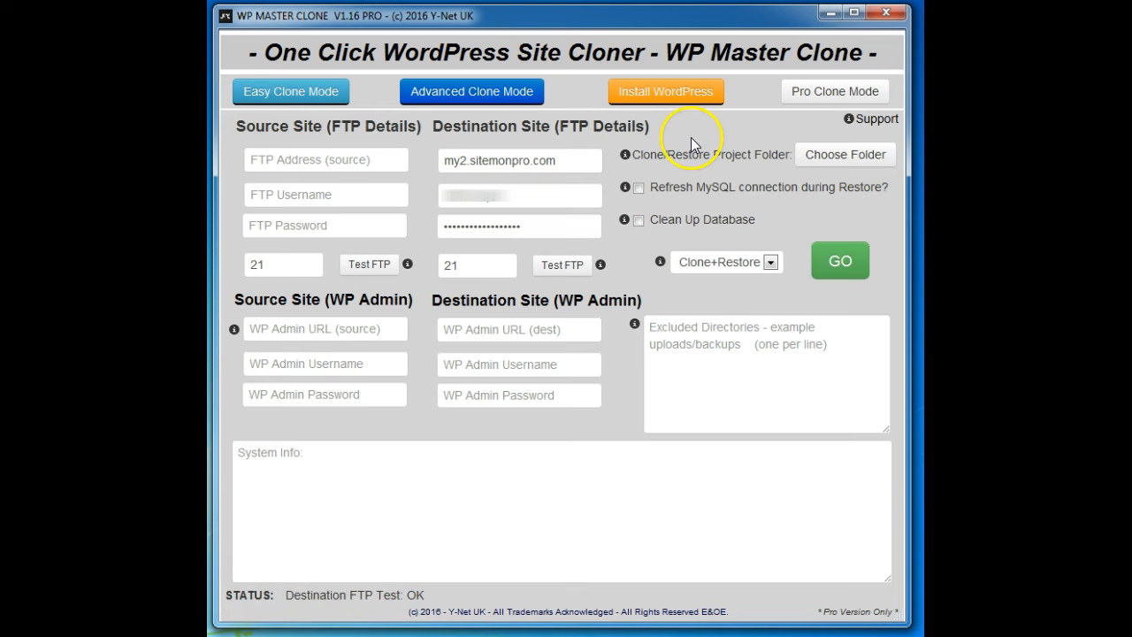
- Review the WordPress installation form and Advanced Clone Mode, ending in Easy Clone Mode
{"action": "left_click", "coordinate": [869, 127]}
{"action": "left_click", "coordinate": [656, 101]}
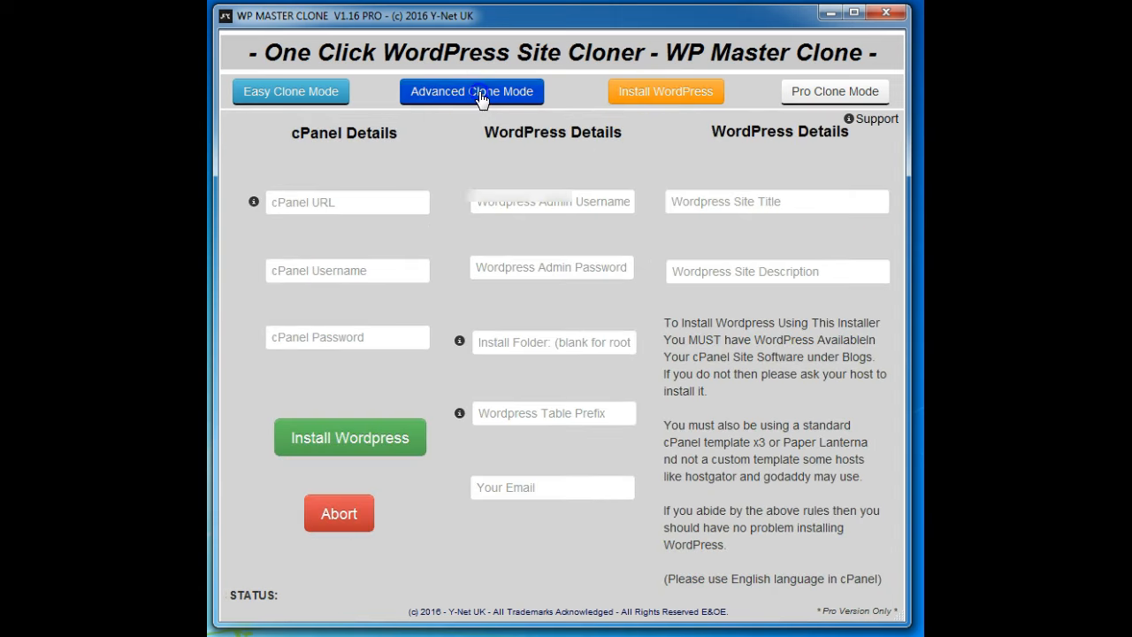
{"action": "left_click", "coordinate": [448, 98]}
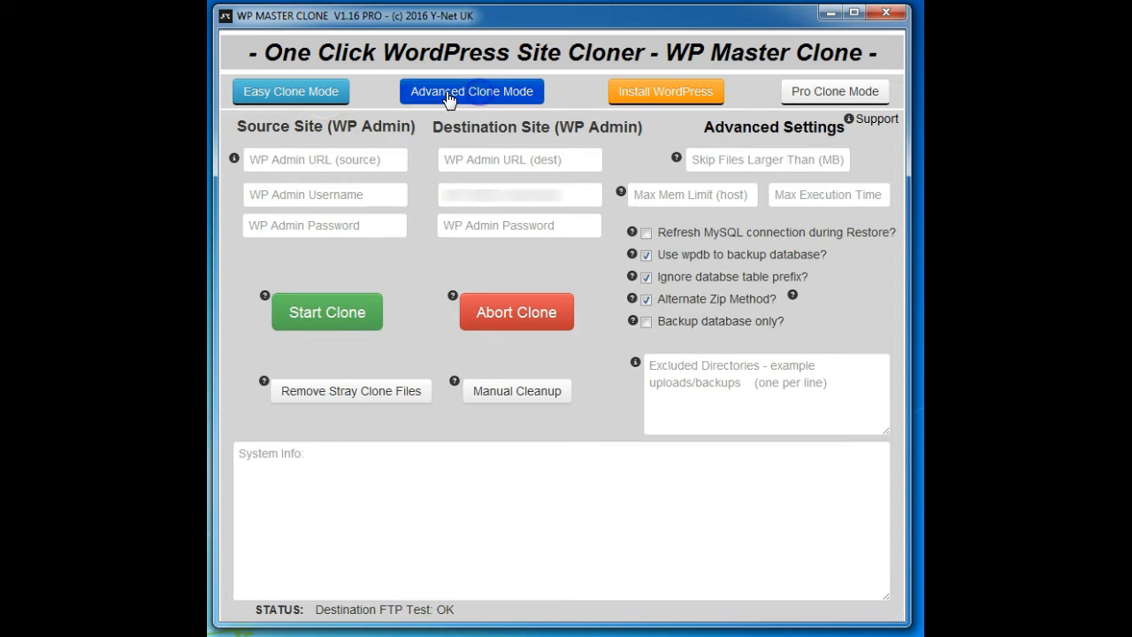
{"action": "left_click", "coordinate": [292, 98]}
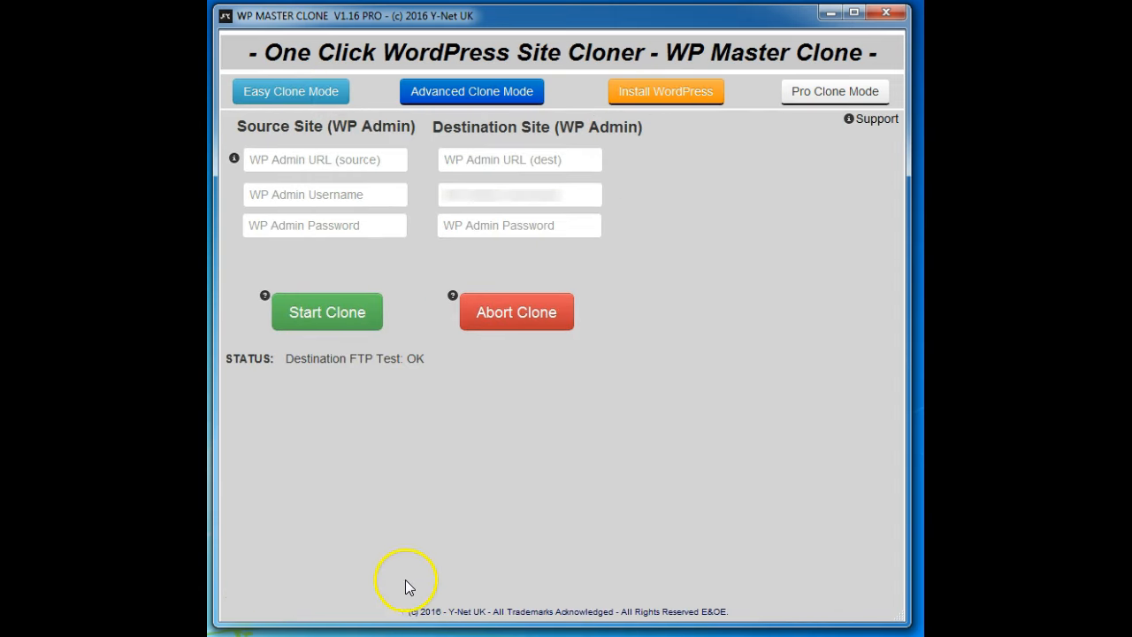